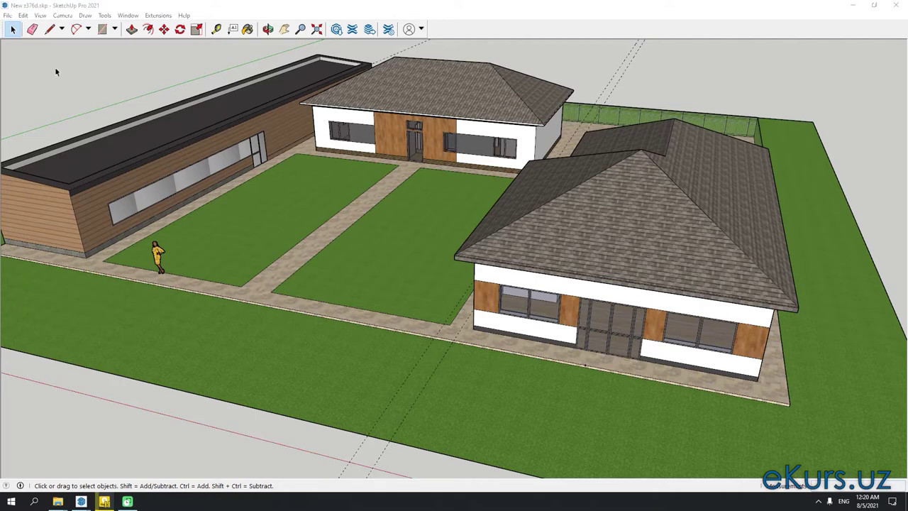
Turn on the Large Tool Set toolbar through View > Toolbars
left_click(41, 16)
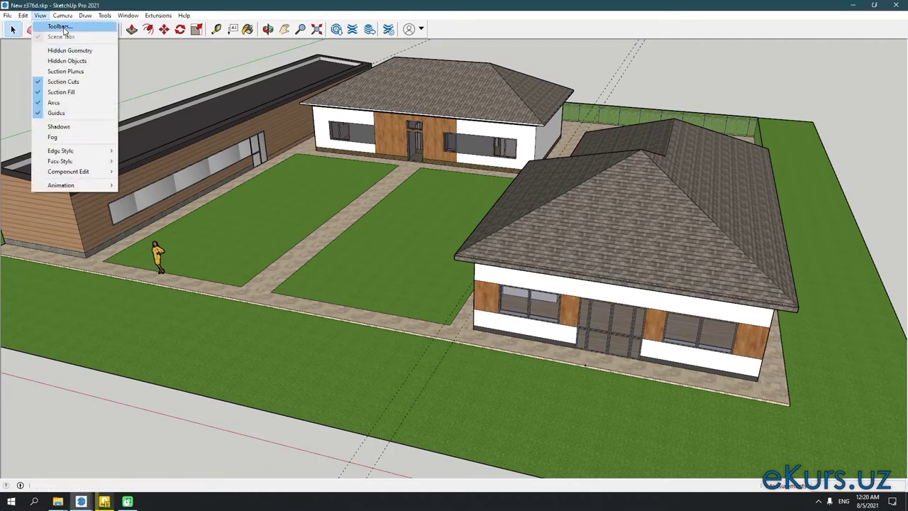
left_click(61, 27)
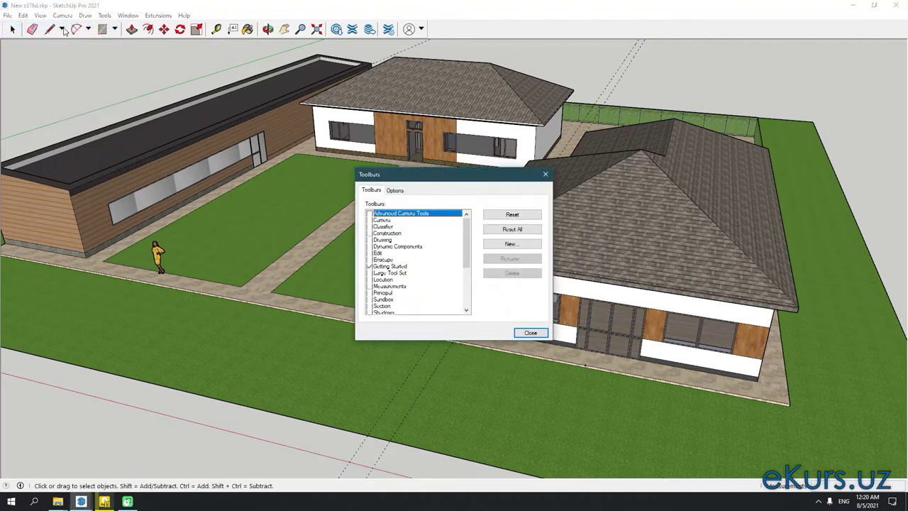
left_click(369, 274)
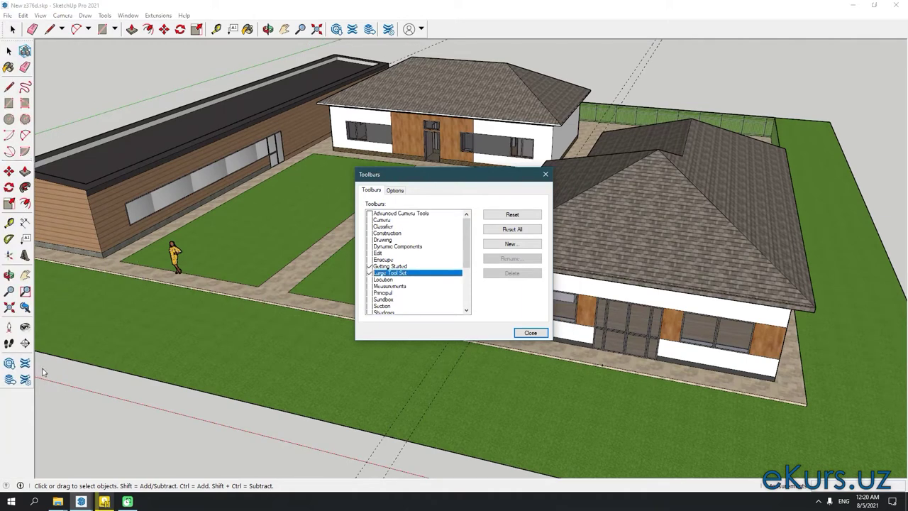
left_click(530, 333)
left_click(10, 327)
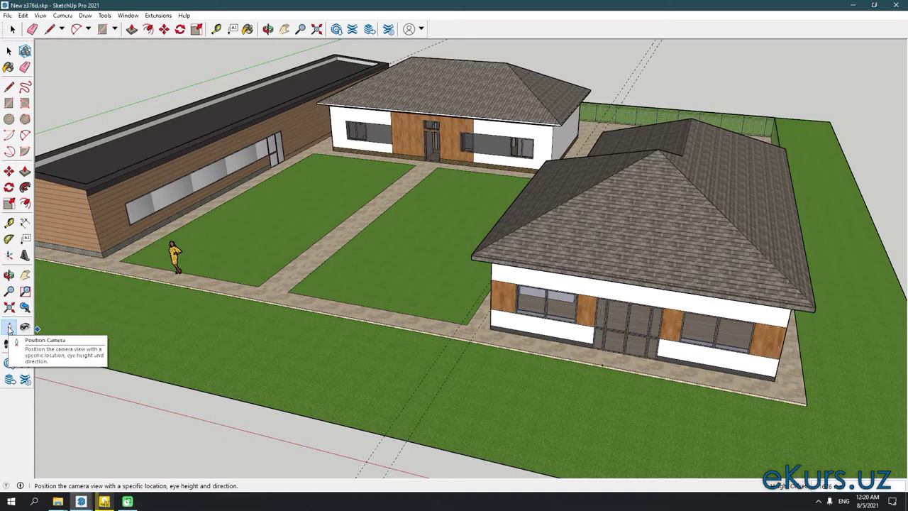
Stand the camera at eye level beside the house wall, facing its window
left_click(9, 328)
left_click(62, 15)
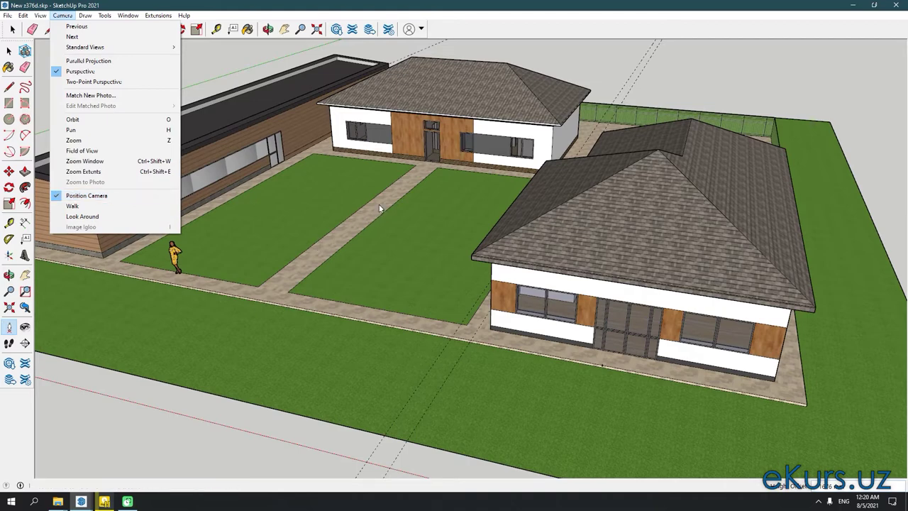
left_click(360, 178)
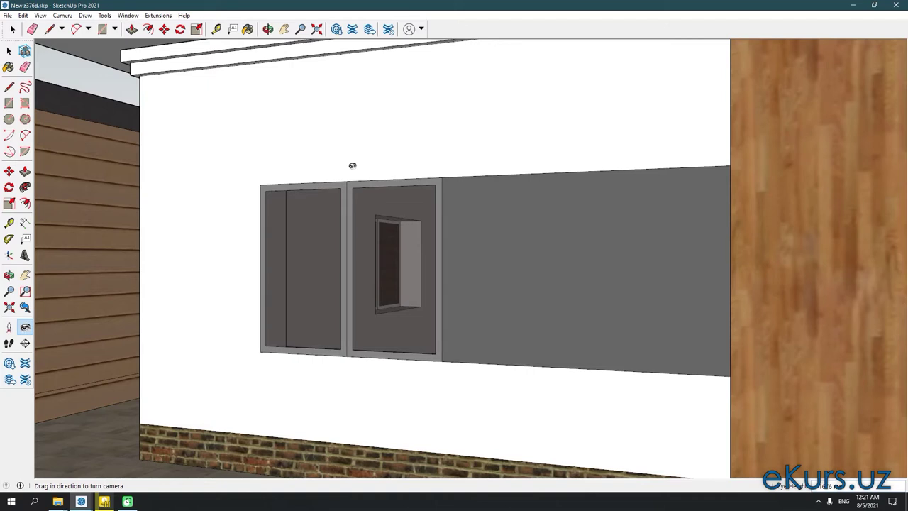
Zoom to the whole model, then orbit to a low aerial view across the courtyard lawns
left_click(317, 29)
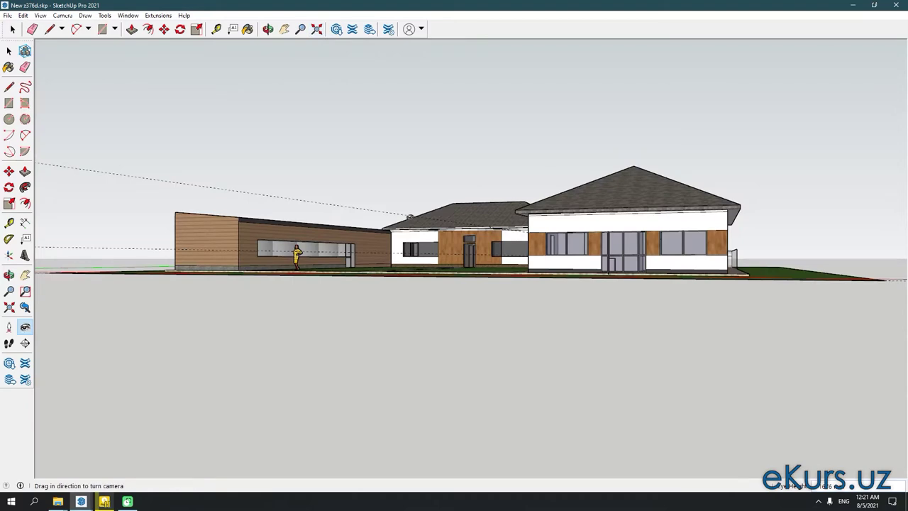
left_click(268, 29)
left_click_drag(453, 177, 456, 288)
scroll(455, 289, "up", 3)
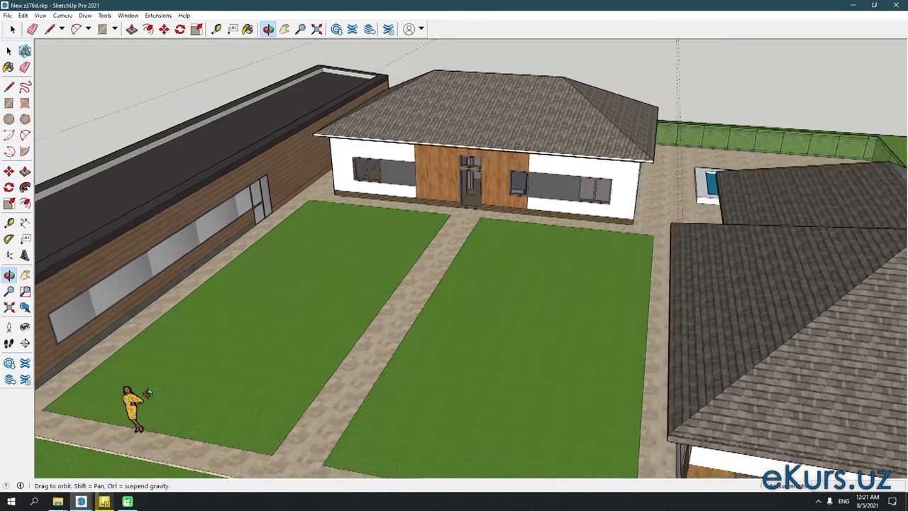
left_click_drag(112, 407, 188, 344)
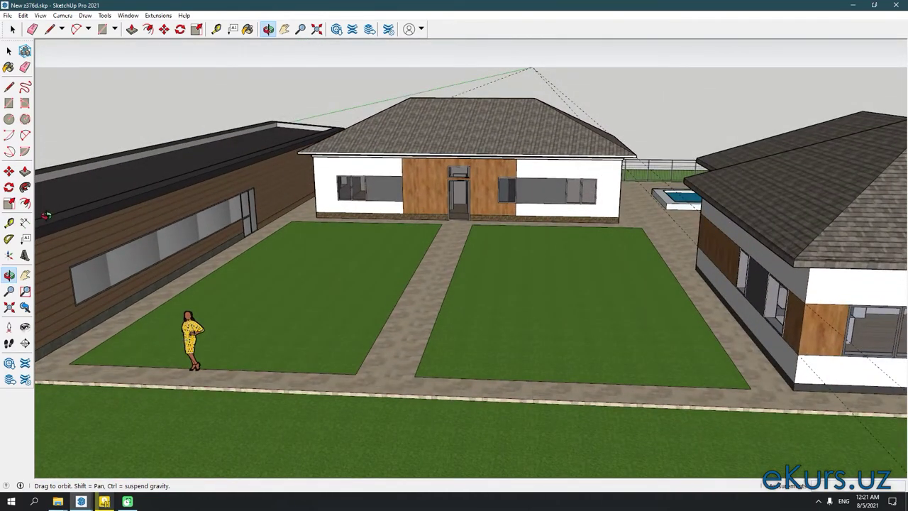
Stand the camera at the figure's spot on the lawn, aimed at the wood-banded house wall
left_click(10, 329)
left_click(10, 329)
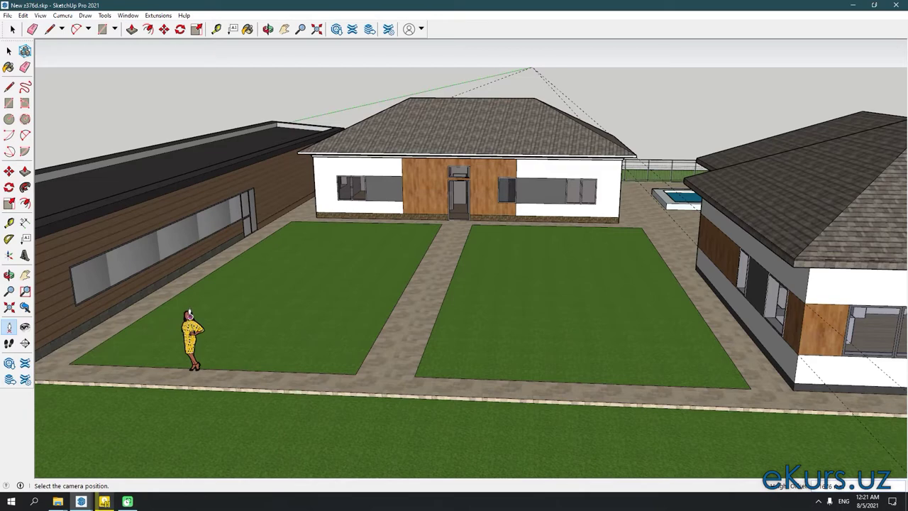
mouse_move(189, 313)
left_mouse_down()
mouse_move(749, 250)
mouse_move(762, 276)
left_mouse_up()
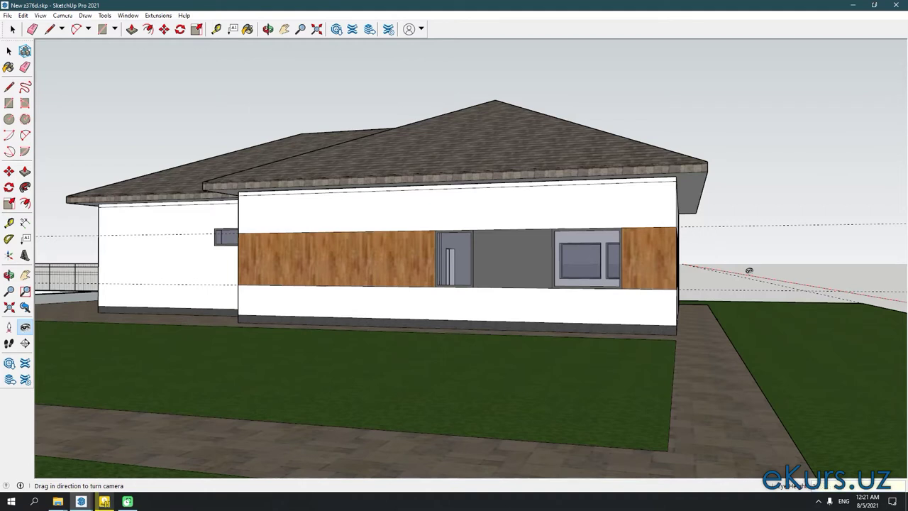
left_click_drag(748, 270, 749, 263)
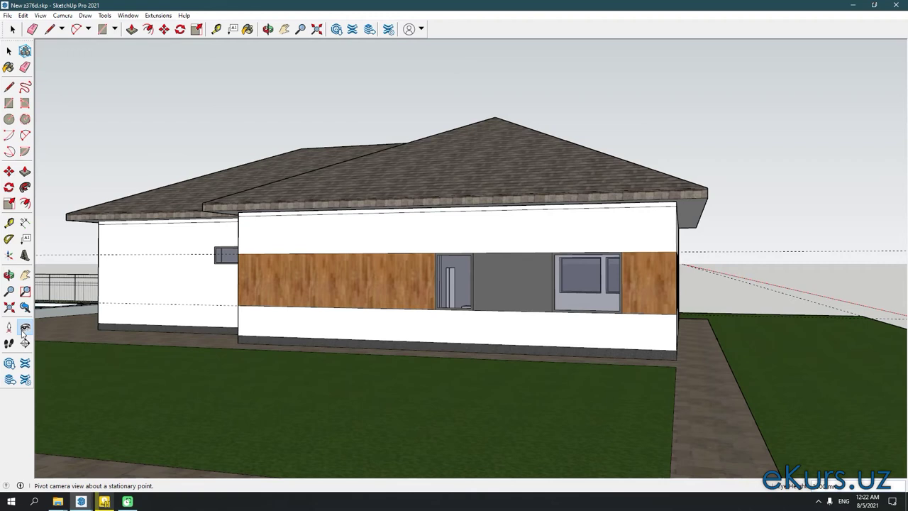
Switch to the Look Around tool to turn the camera in place
left_click(25, 328)
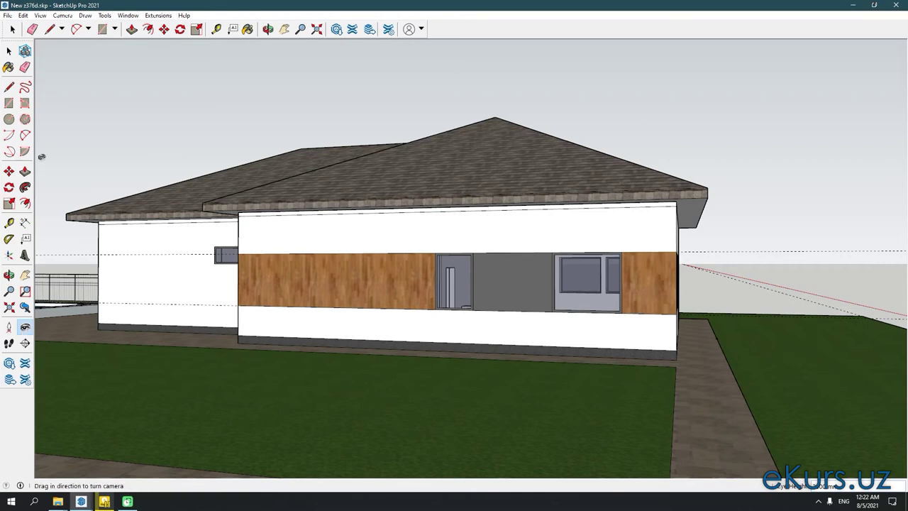
Turn the camera right and tilt it up to reframe the house's wood-banded wall
left_click(62, 15)
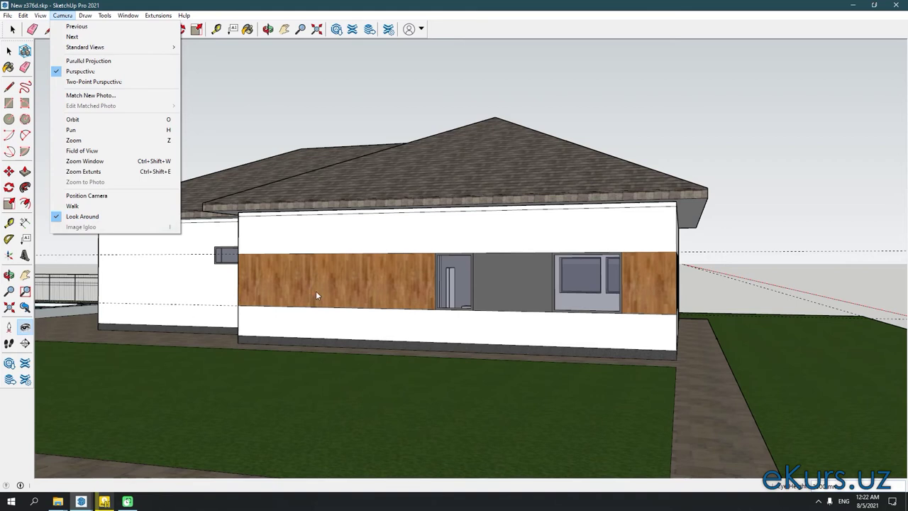
left_click(183, 280)
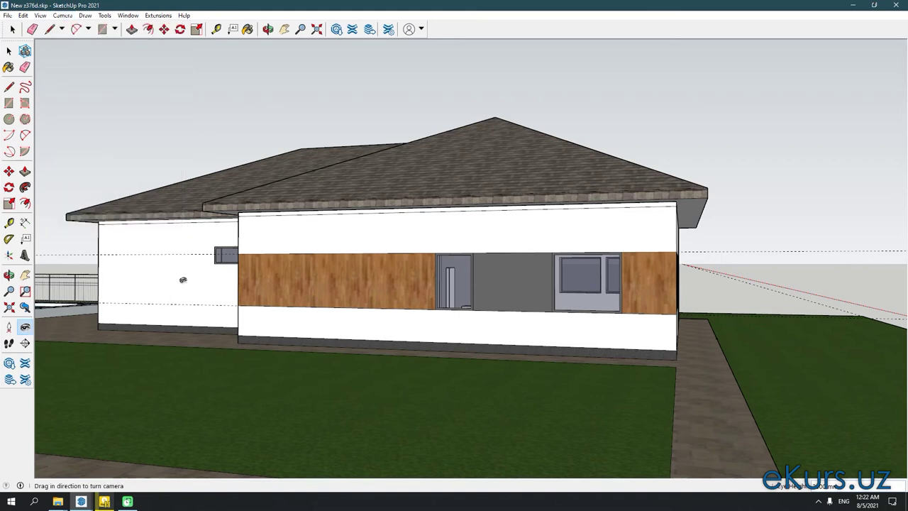
mouse_move(178, 279)
left_mouse_down()
mouse_move(801, 301)
mouse_move(87, 291)
mouse_move(188, 5)
mouse_move(411, 373)
mouse_move(193, 43)
mouse_move(905, 80)
left_mouse_up()
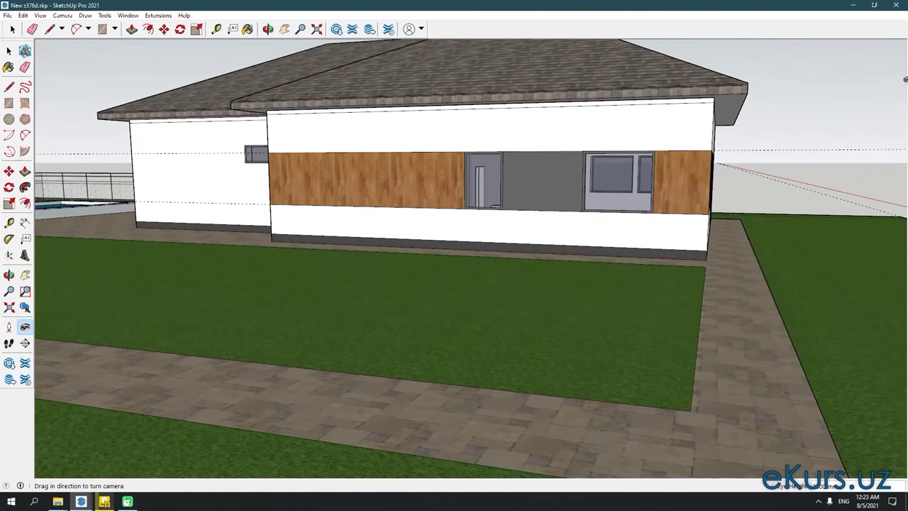
left_click_drag(905, 80, 901, 20)
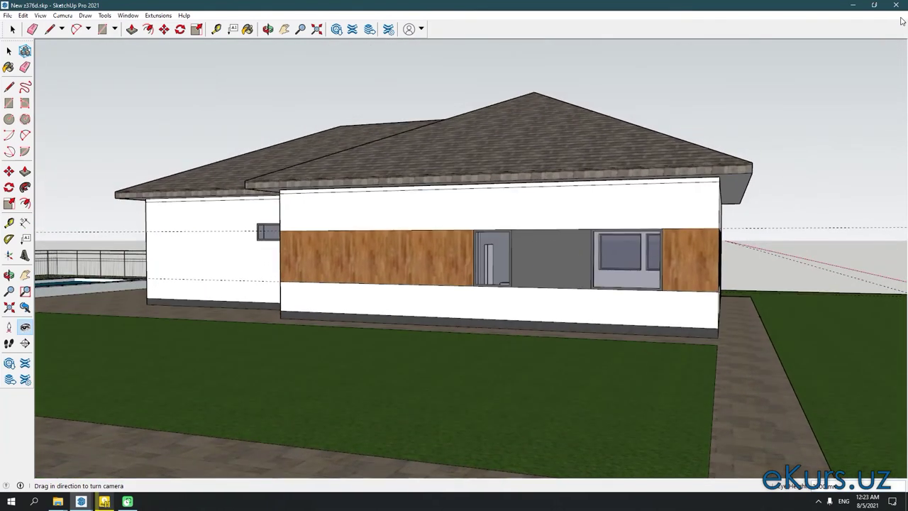